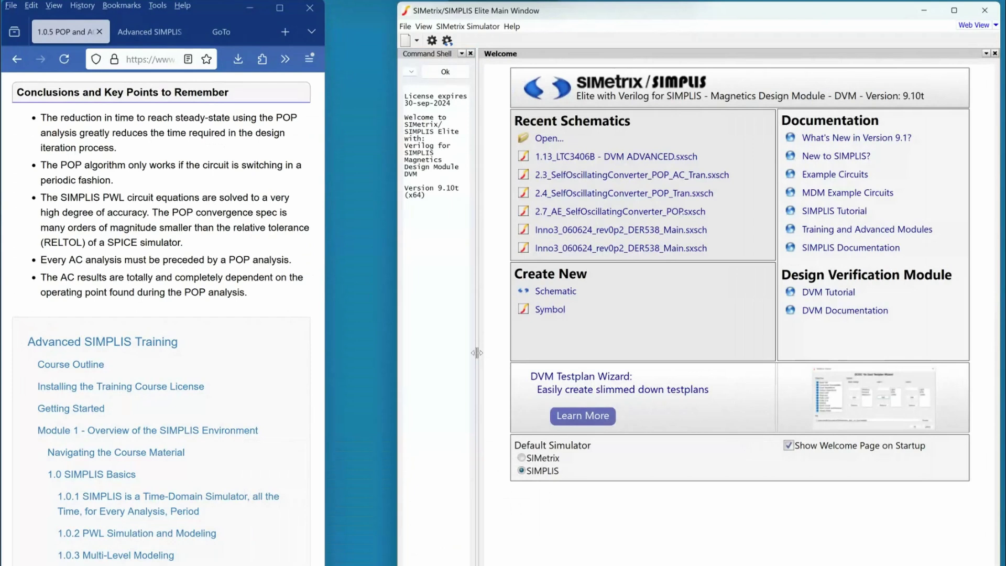
Widen the Command Shell pane, then reposition and enlarge the SIMetrix/SIMPLIS main window so the whole Welcome page fits
left_click_drag(476, 353, 569, 369)
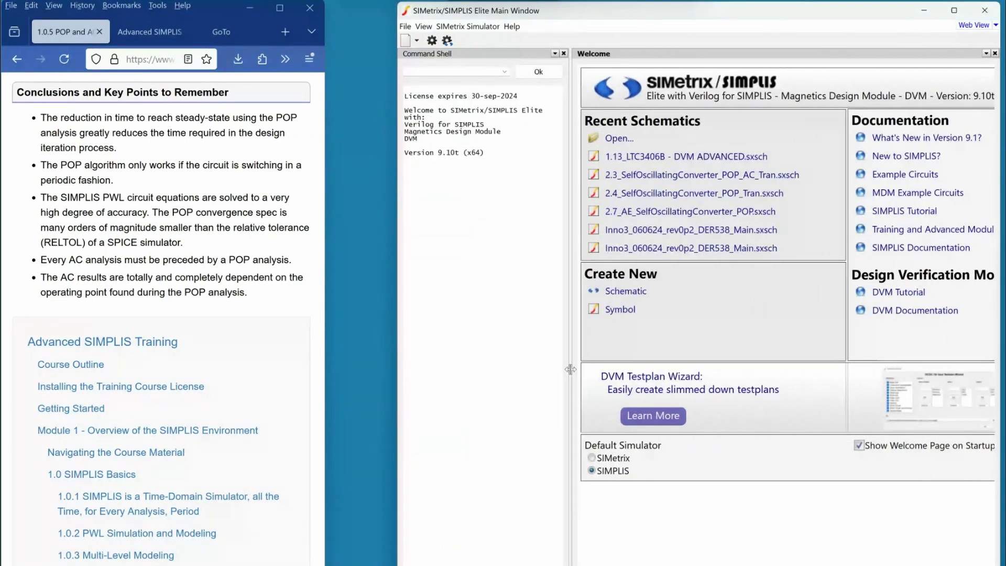
left_click_drag(843, 10, 775, 11)
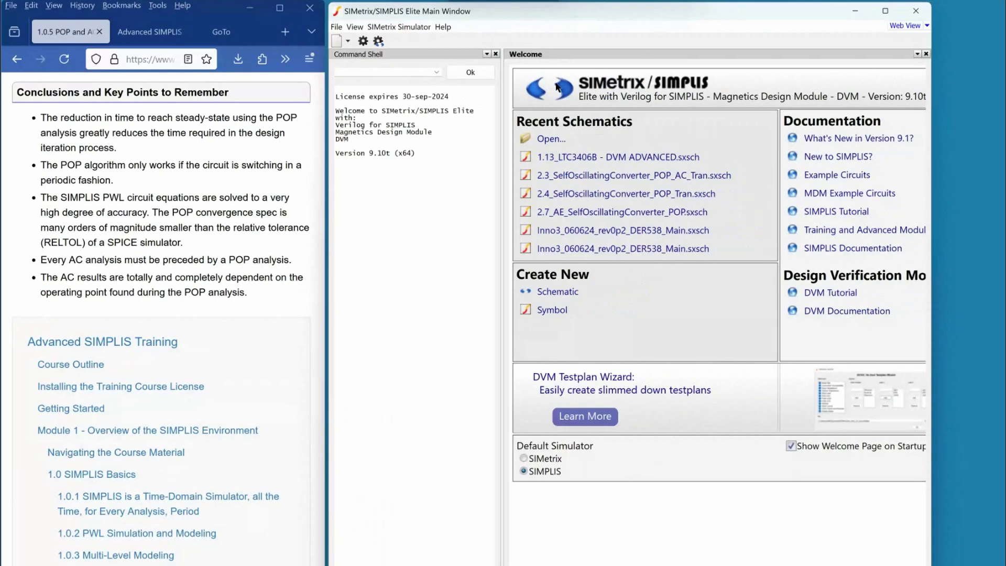
left_click_drag(669, 11, 515, 10)
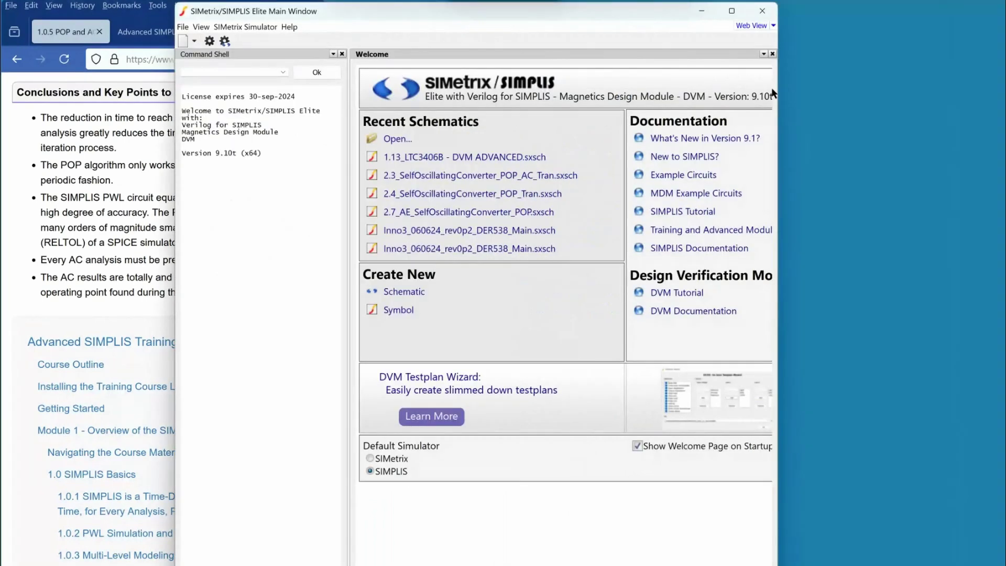
left_click_drag(777, 93, 915, 94)
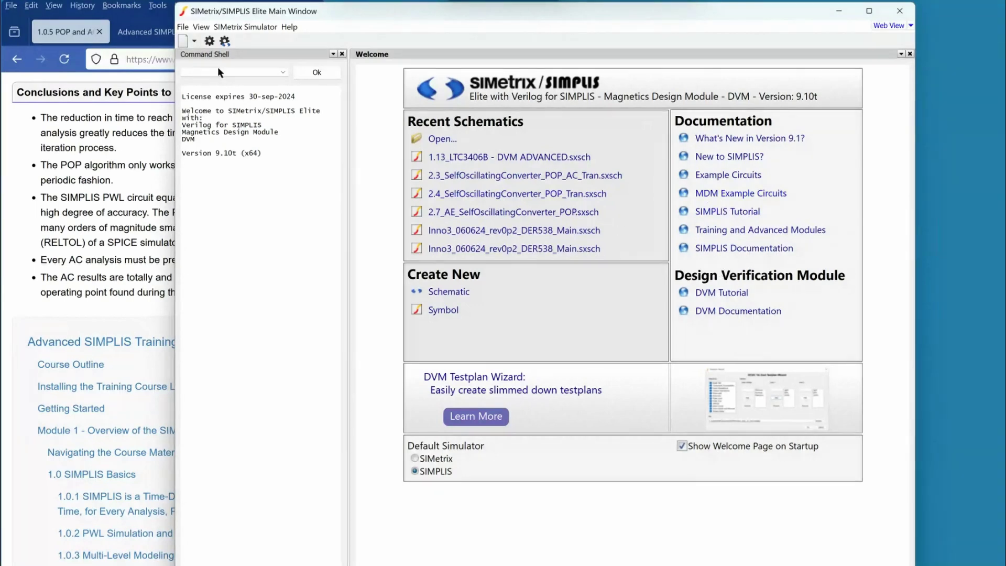
Show the File Viewer beside the Welcome page and adjust its pane width
left_click(202, 26)
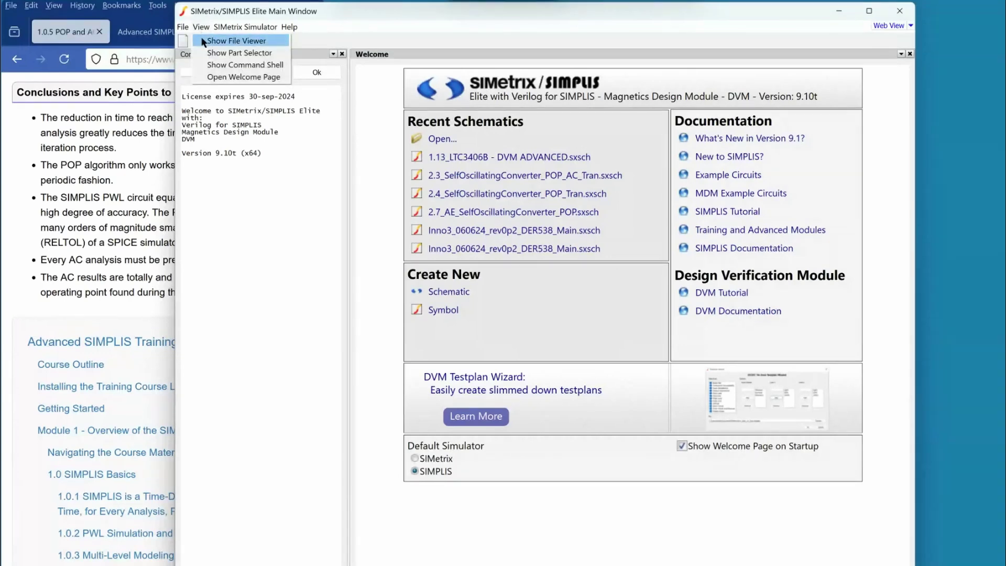
left_click(236, 41)
left_click_drag(263, 471, 357, 242)
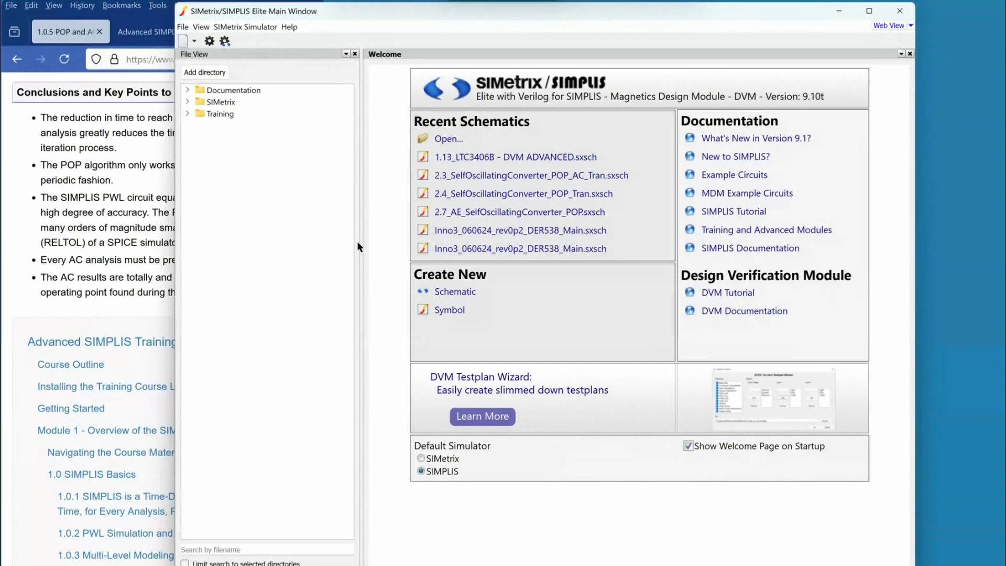
Open the schematic 1.13_LTC3406B - DVM ADVANCED.sxsch from Training\Module_1_Examples and fit it in a widened window
left_click(188, 114)
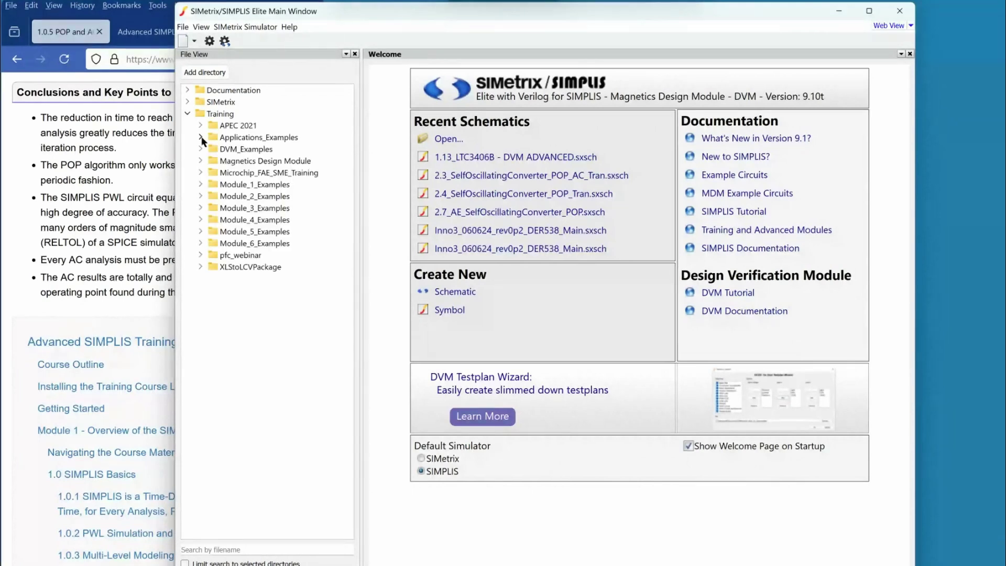
left_click(201, 184)
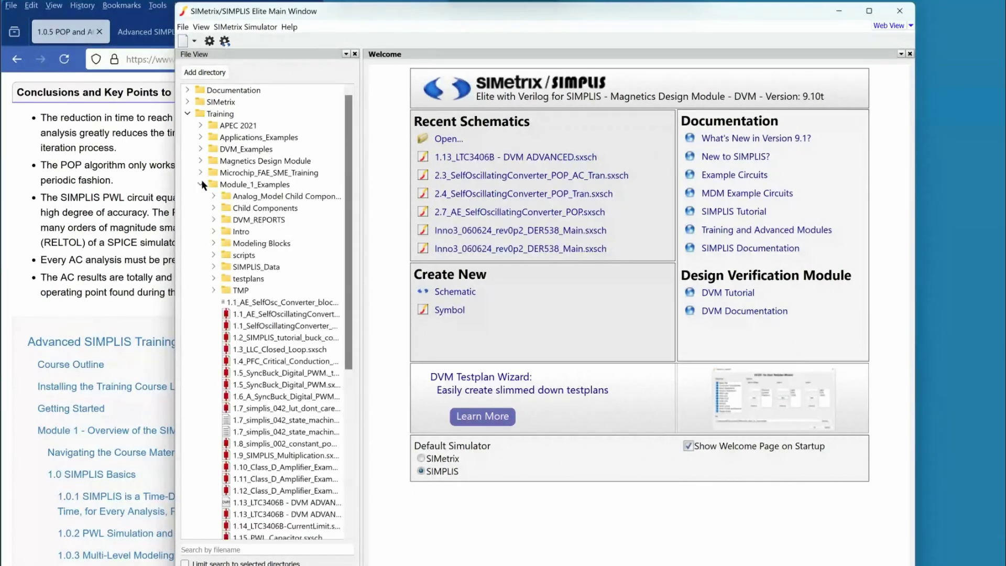
left_click(256, 515)
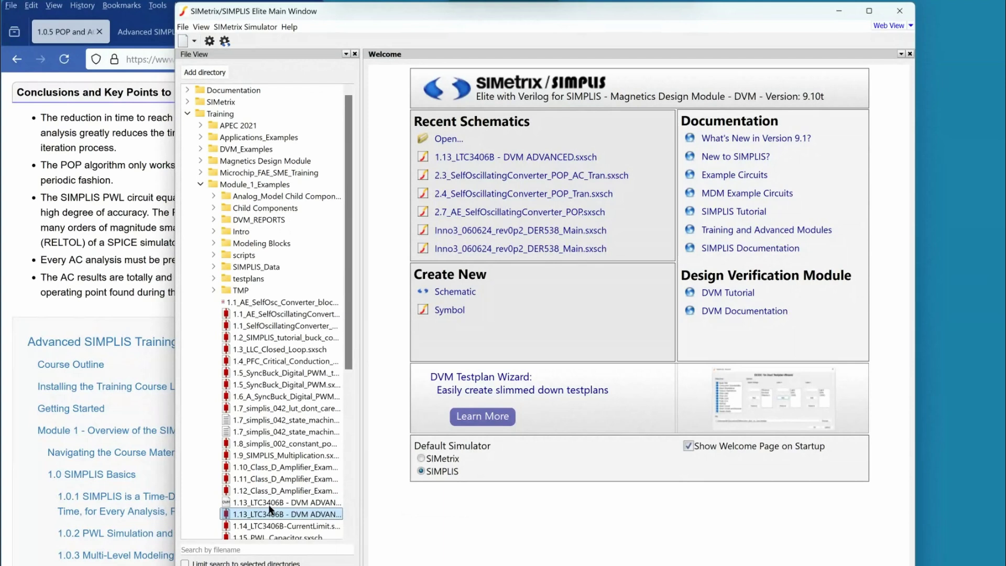
double_click(270, 509)
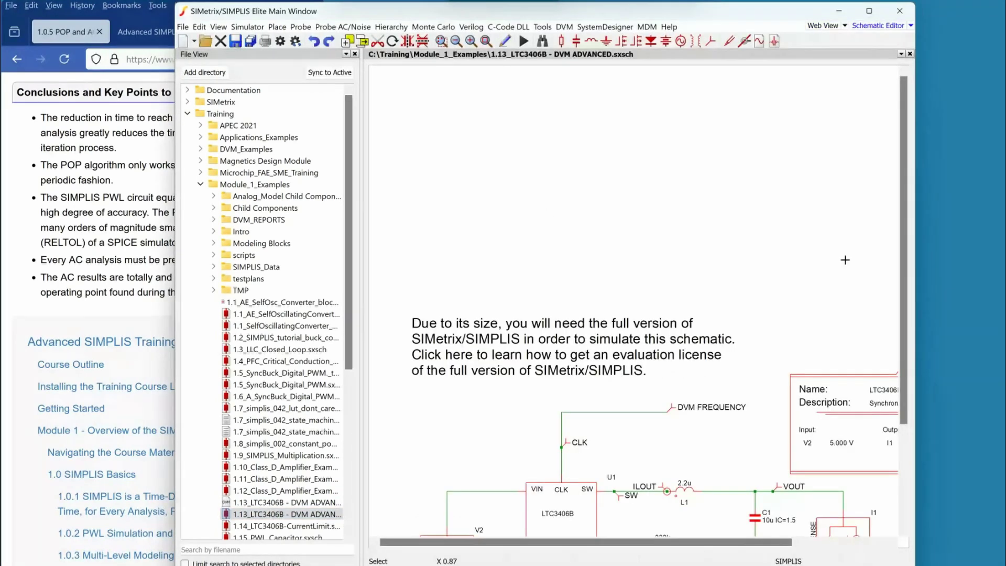
left_click_drag(914, 273, 994, 273)
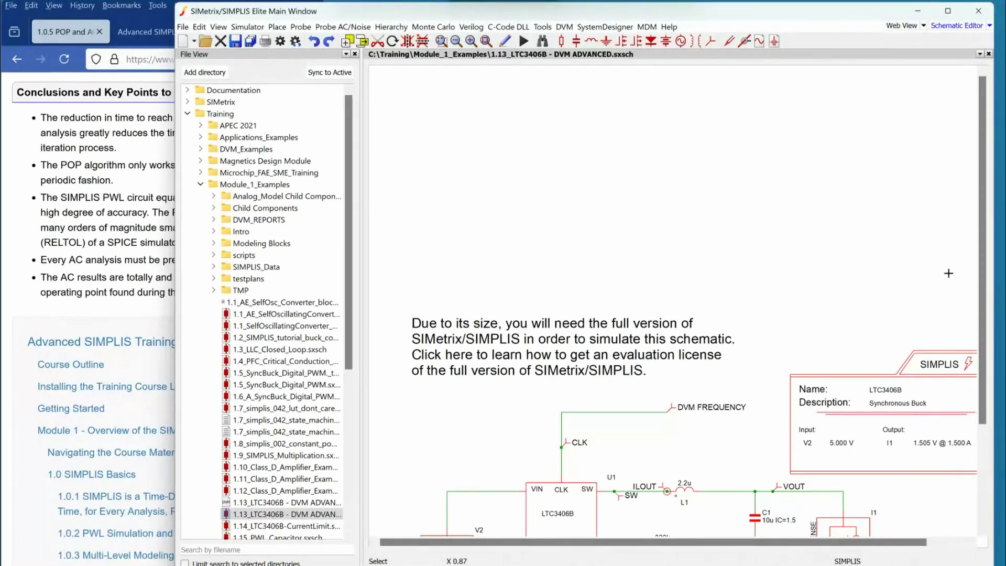
key("Home")
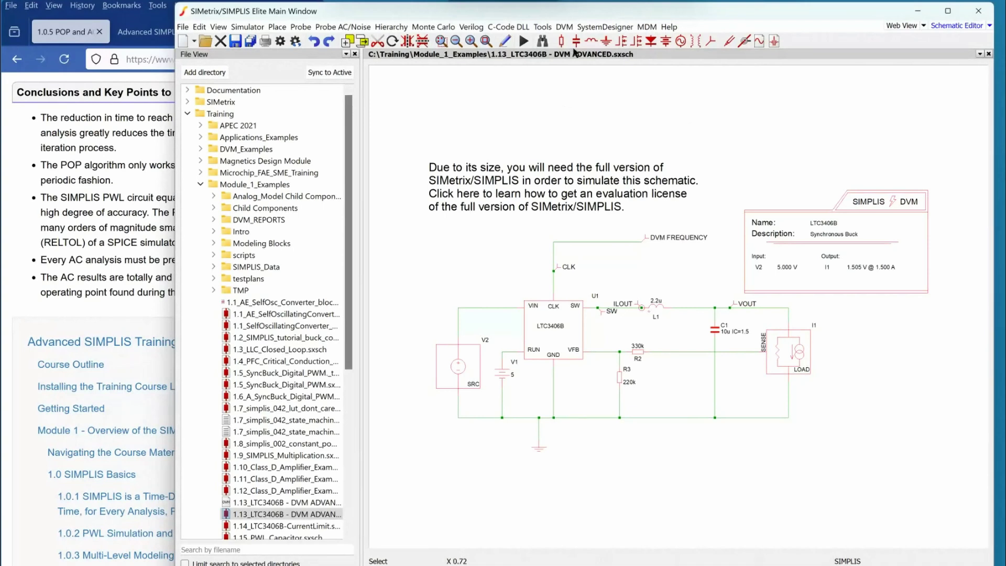
Load the built-in Sync Buck (1 Input, 1 Output) testplan and choose the 100% Load Bode Plot tests for Vin Nominal and Vin Minimum
left_click(563, 27)
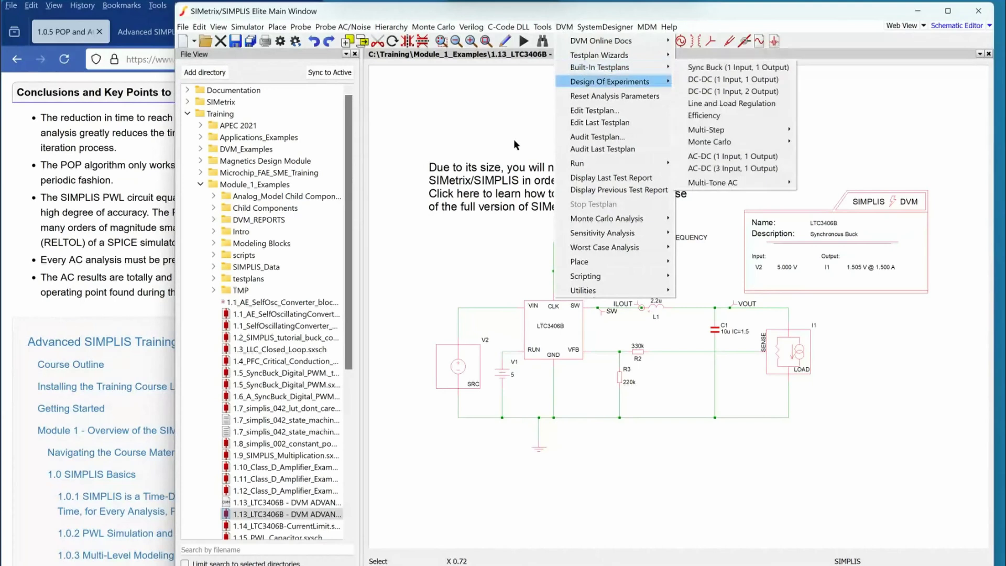
mouse_move(598, 68)
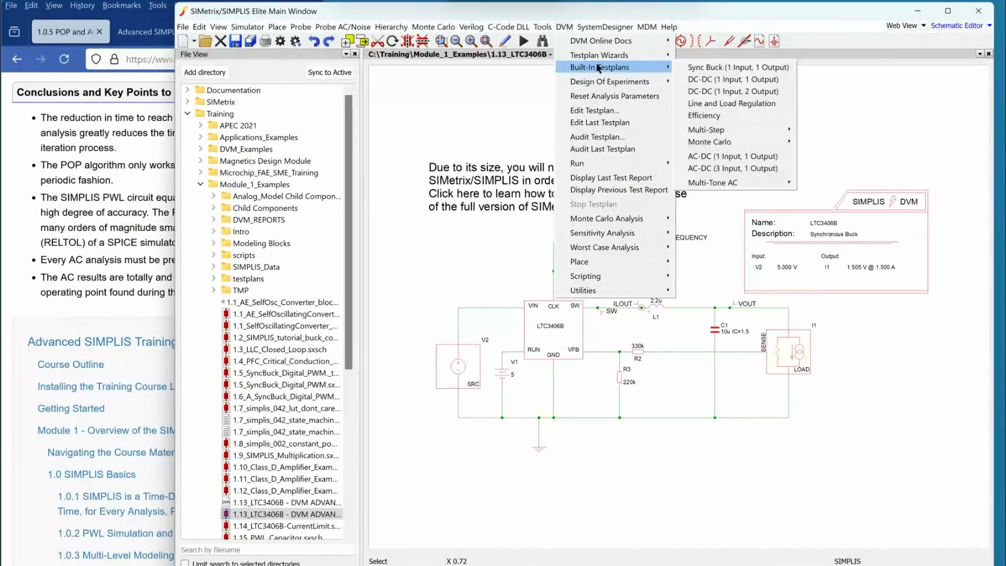
left_click(710, 93)
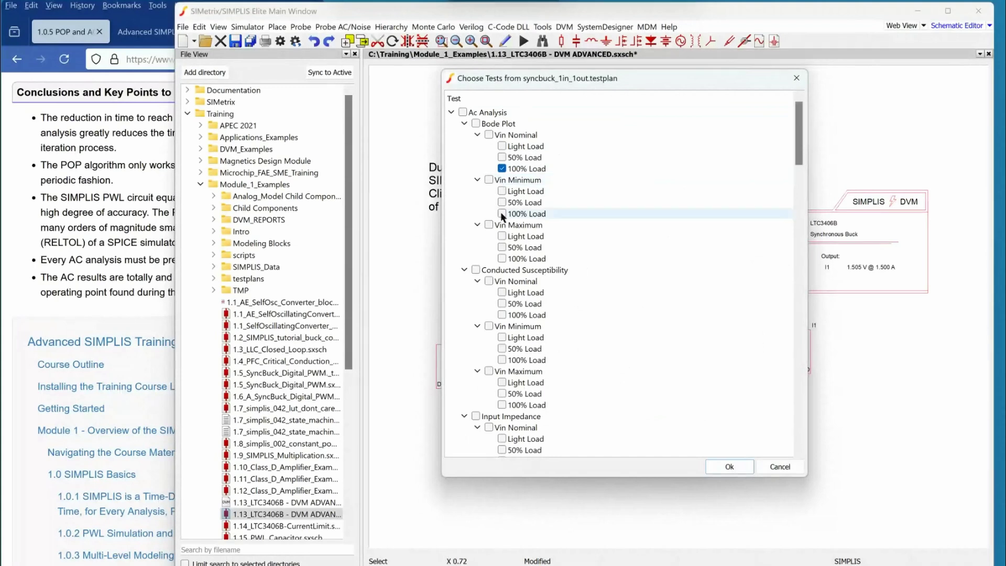
left_click(464, 124)
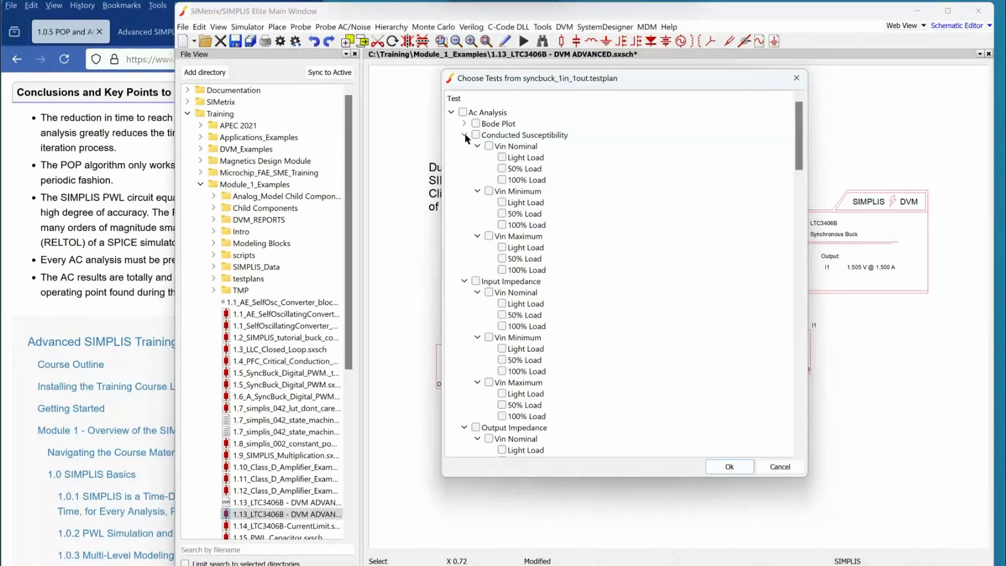
left_click(464, 135)
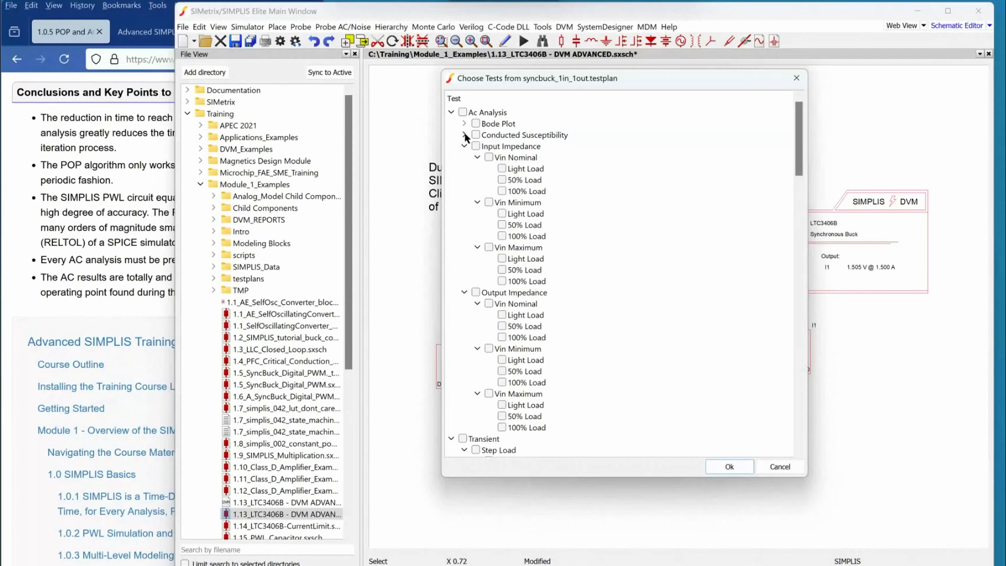
left_click(464, 147)
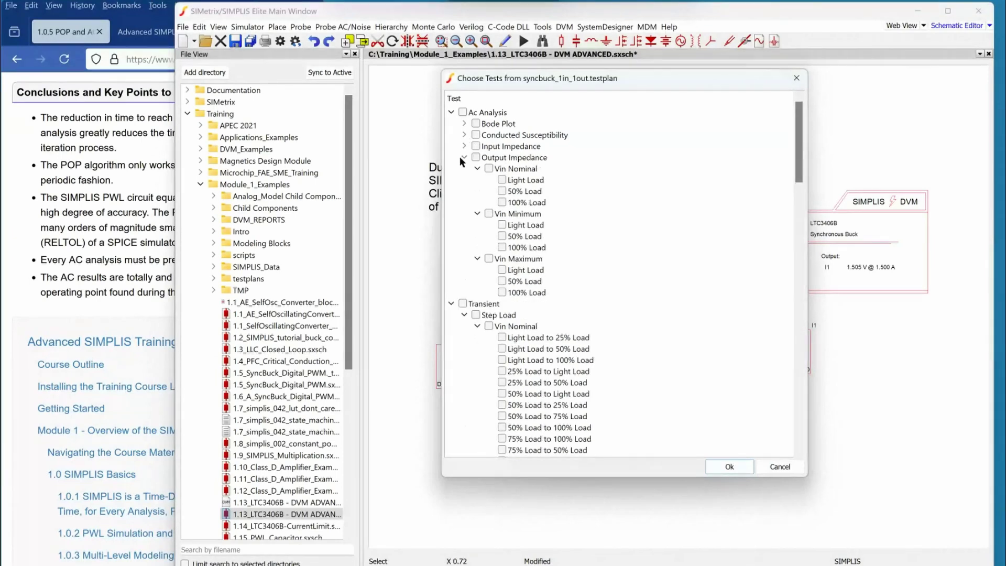
left_click(460, 157)
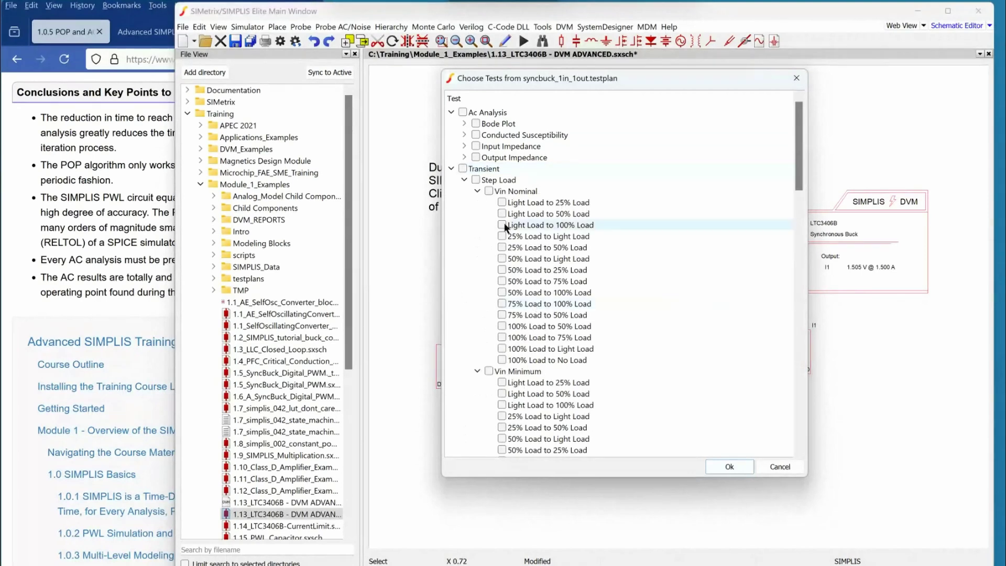
Add the Vin Nominal tests Step Load, Light Load to 100% Load, and Light Load to Short Circuit and Recover; run the selected tests
left_click(464, 180)
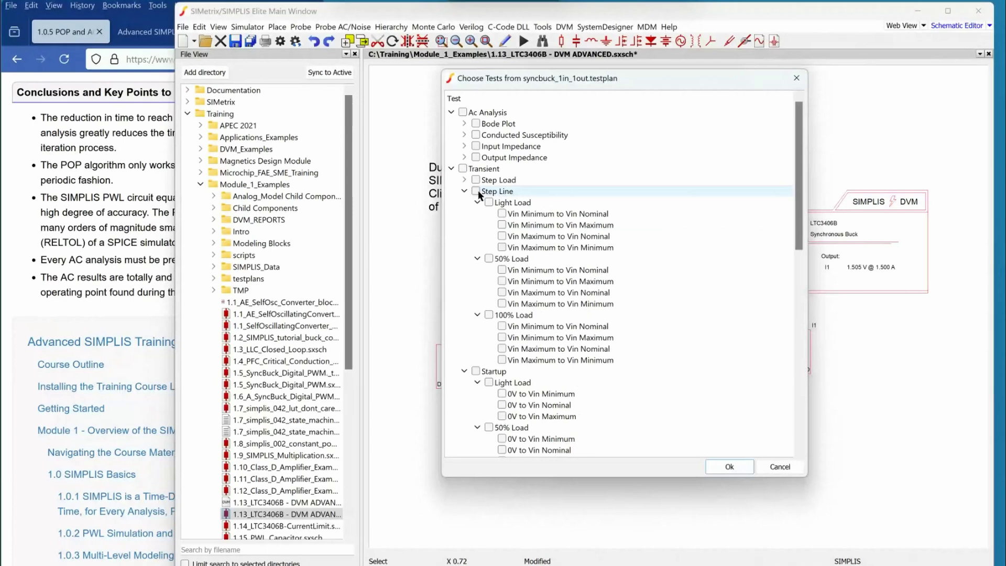
left_click(464, 190)
left_click(464, 202)
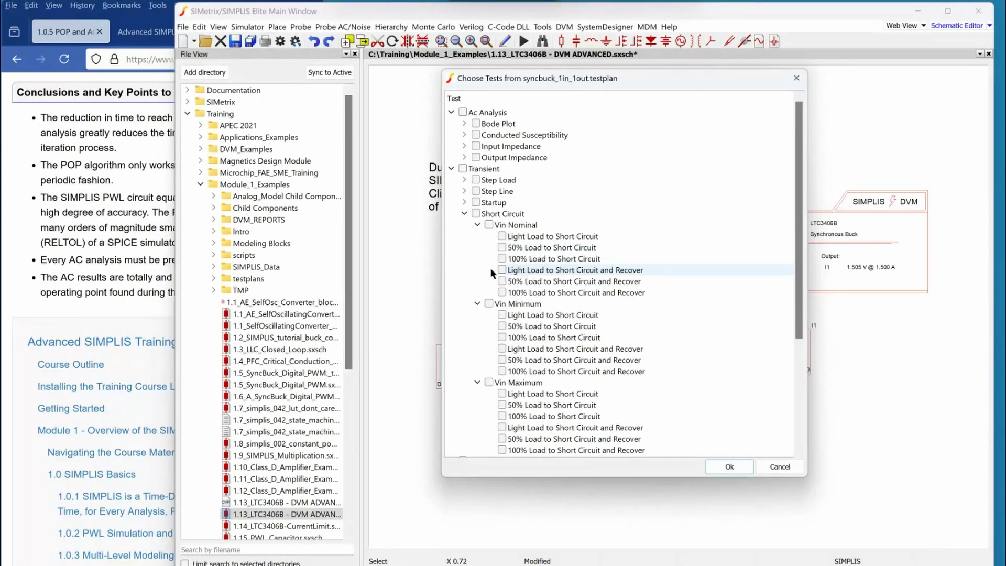
left_click(465, 214)
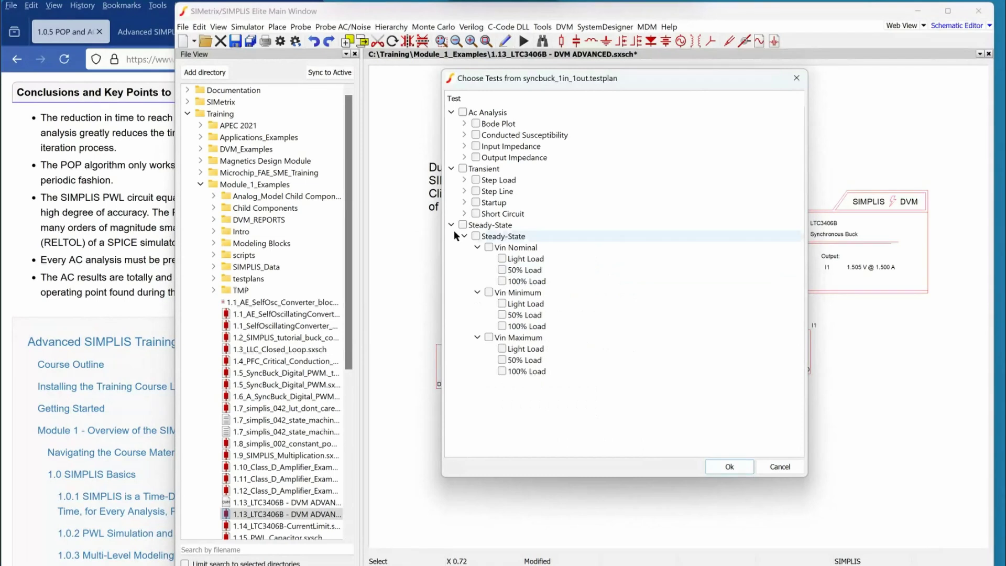
left_click(451, 223)
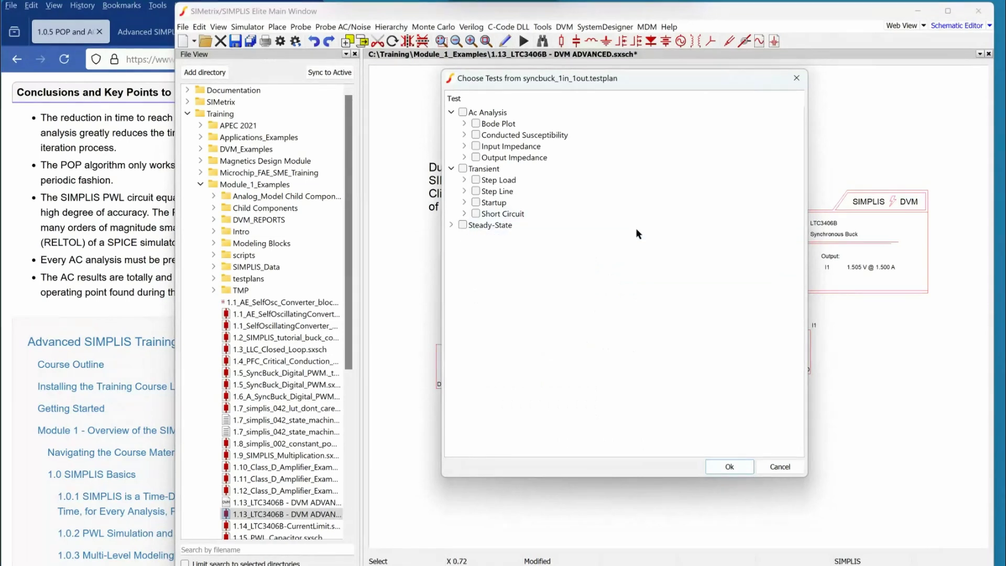
left_click(737, 467)
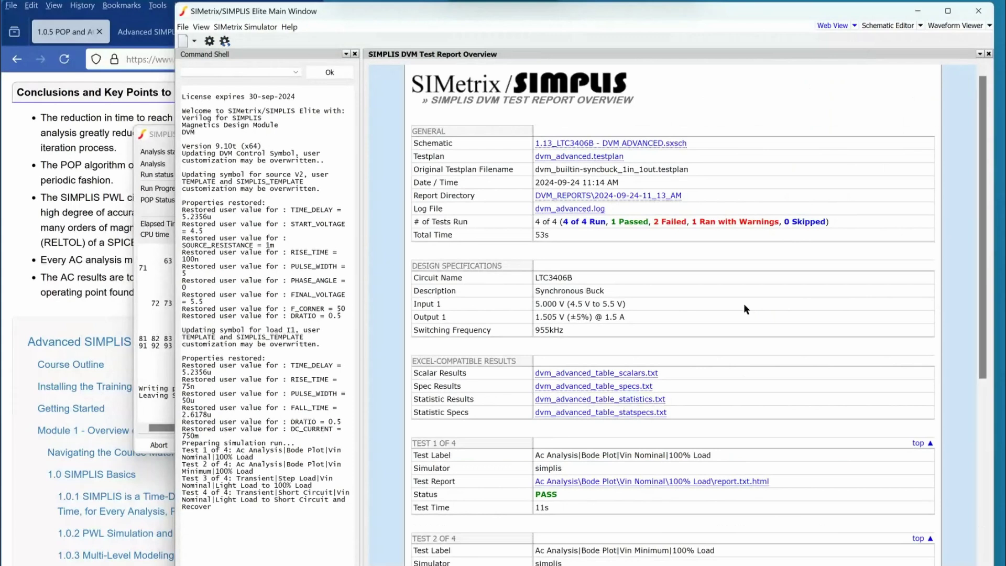
Examine the test overview and the Vin Nominal 100% Load Bode plot report's scalar and spec values, ending back at the overview
scroll(766, 340, "down", 3)
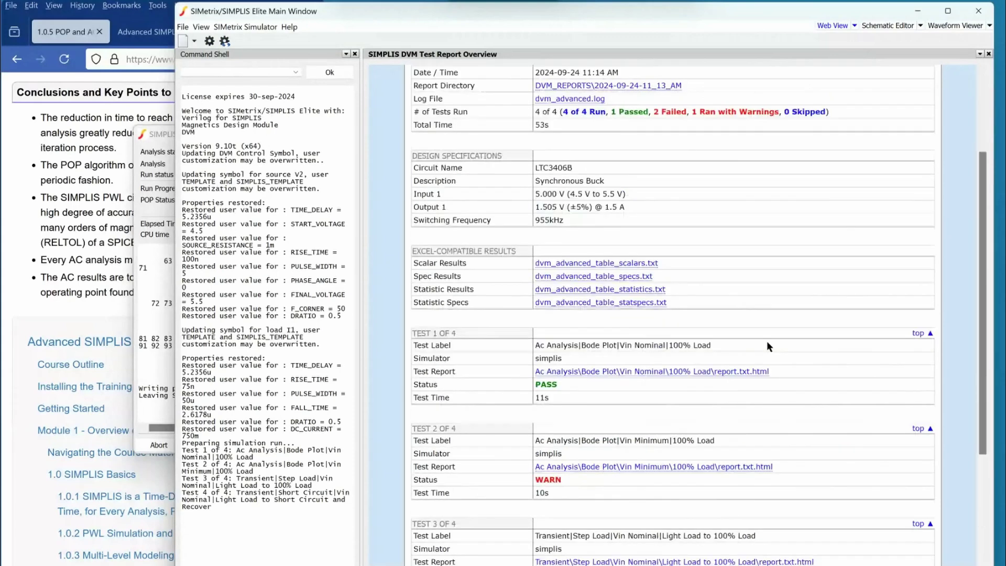
scroll(768, 346, "down", 1)
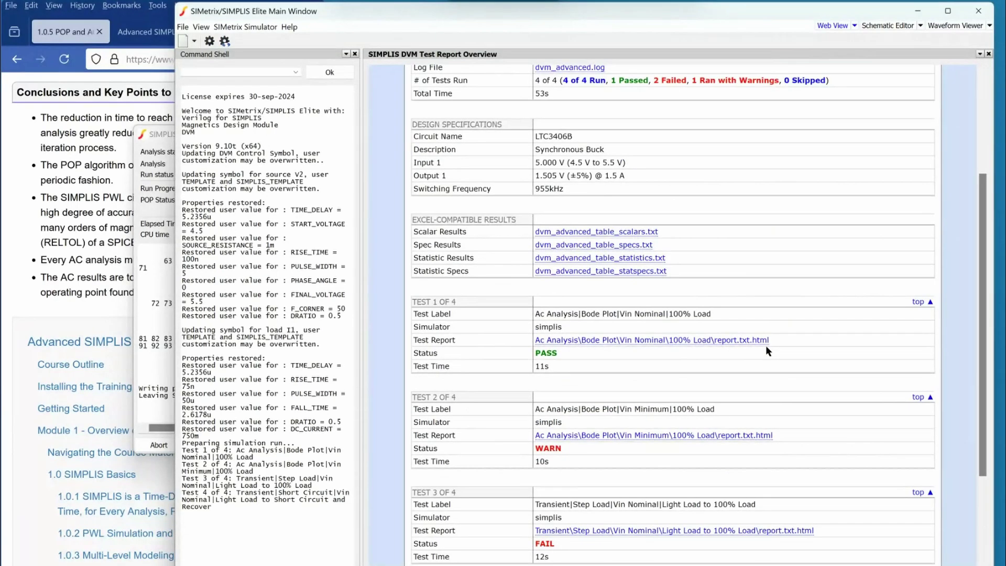
scroll(761, 132, "up", 1)
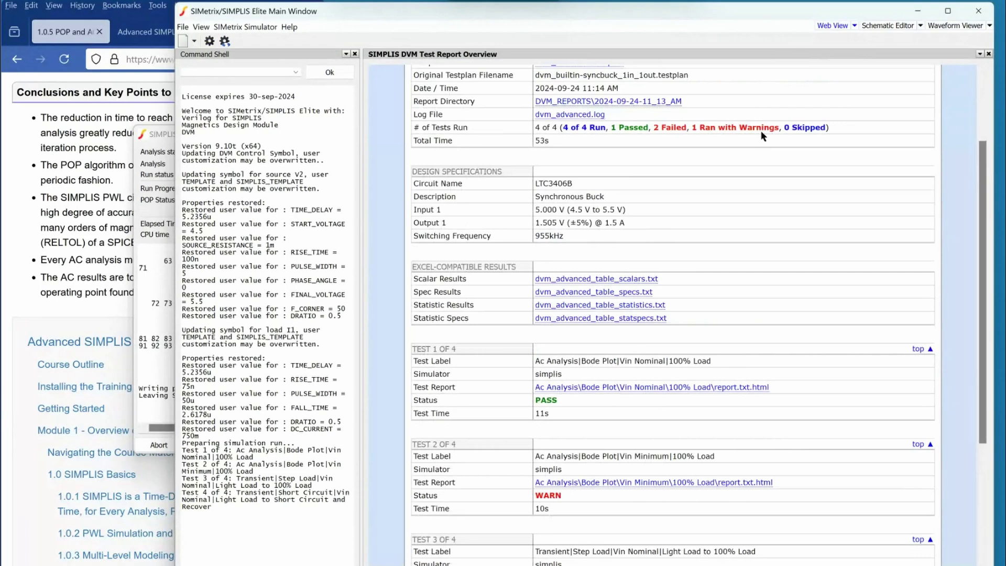
scroll(636, 359, "down", 1)
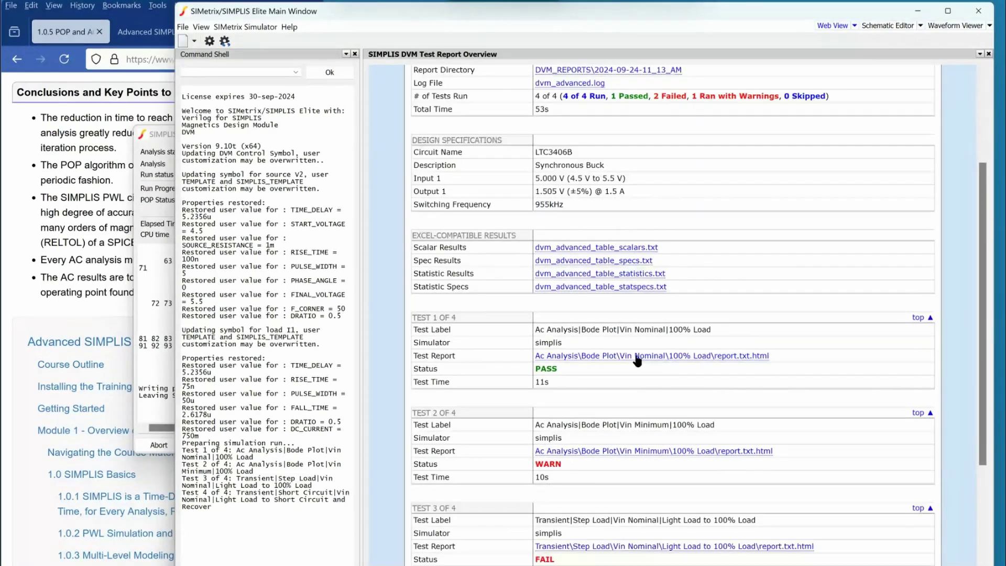
left_click(637, 359)
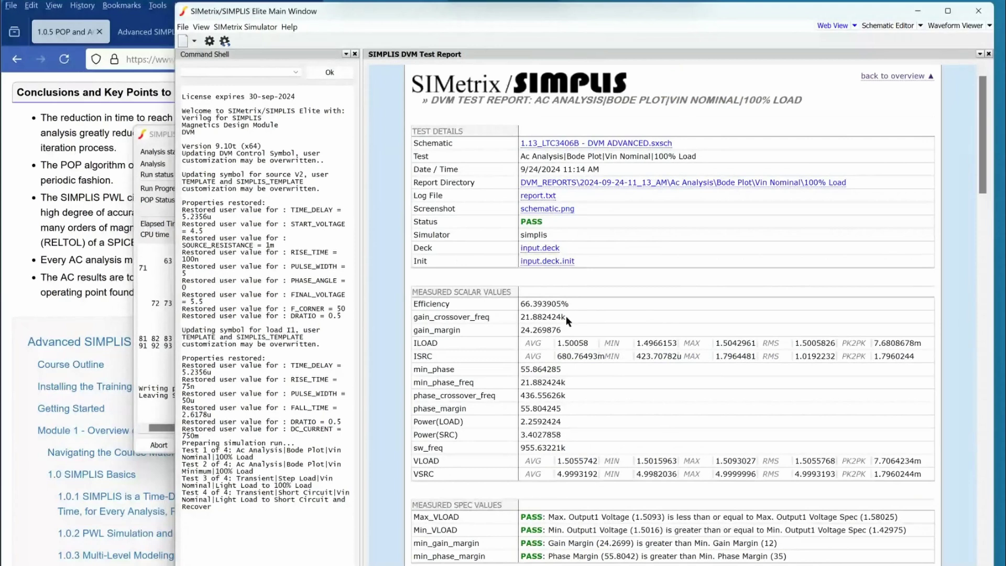
scroll(565, 315, "down", 2)
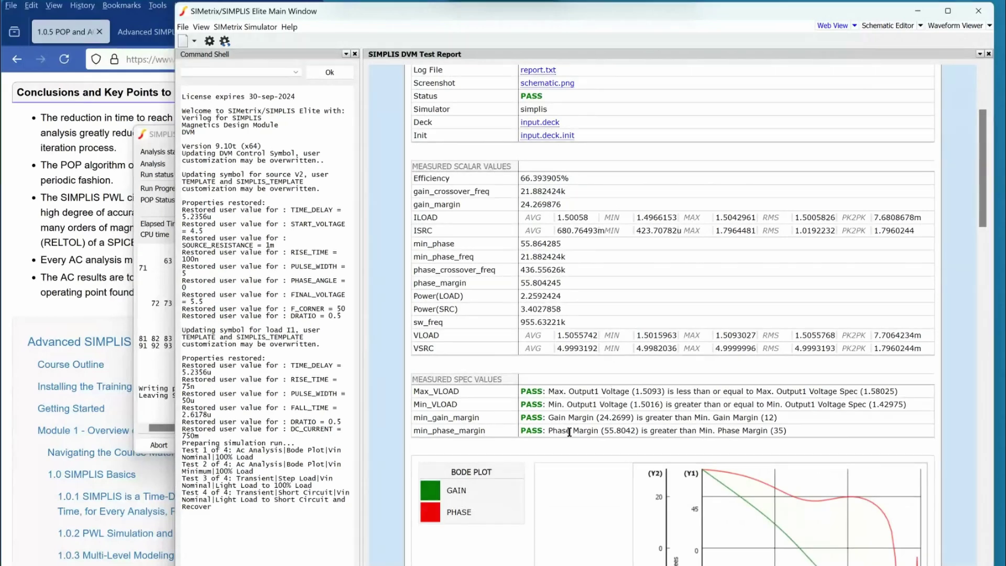
scroll(775, 109, "up", 3)
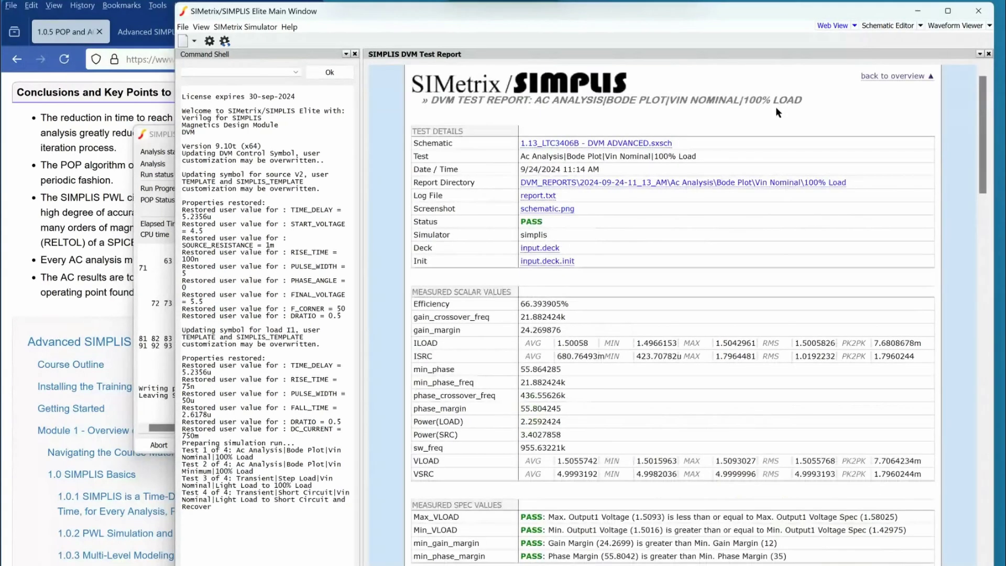
left_click(896, 77)
Open the Vin Minimum 100% Load Bode plot report and examine its spec values and plot
scroll(790, 313, "down", 2)
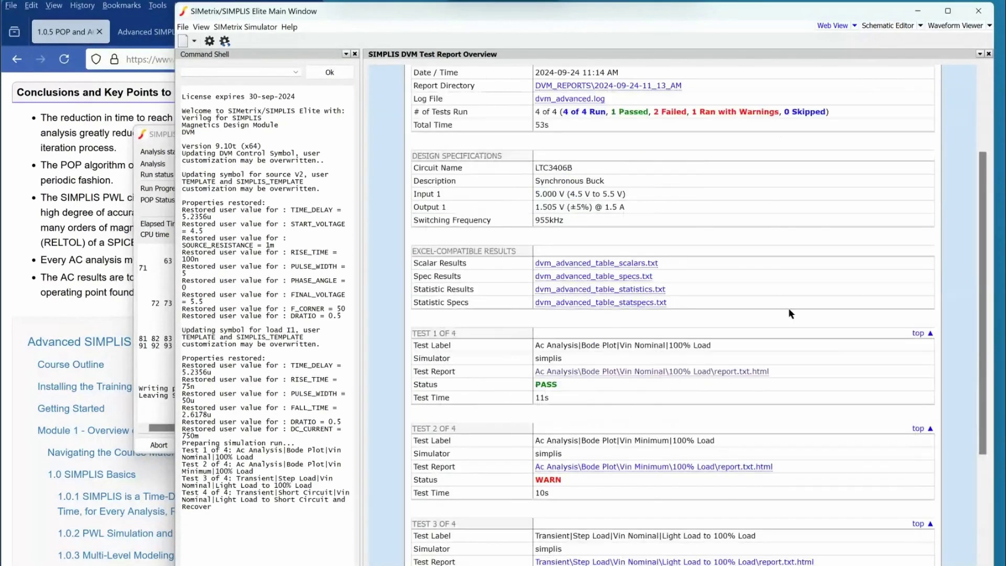
scroll(787, 307, "down", 2)
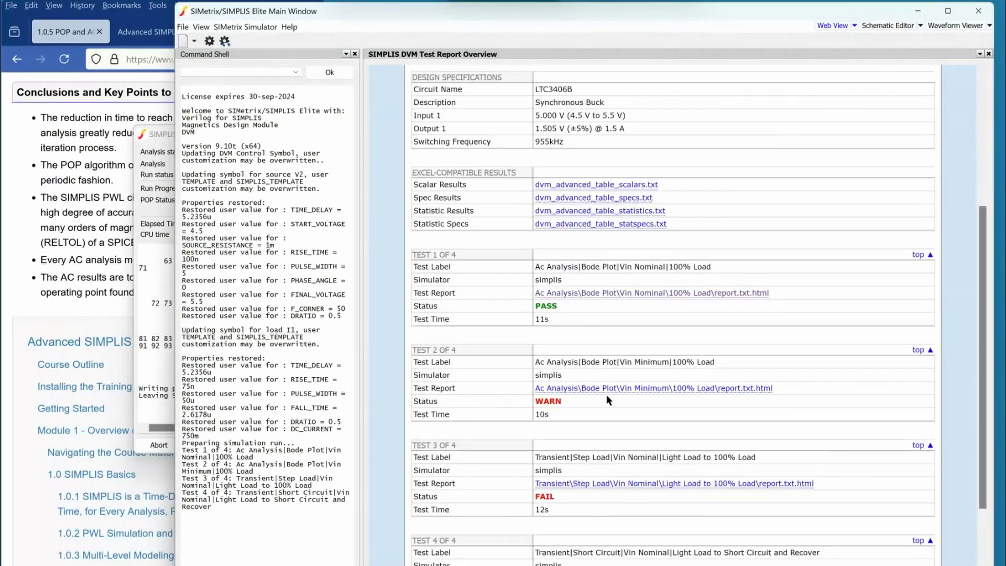
left_click(640, 388)
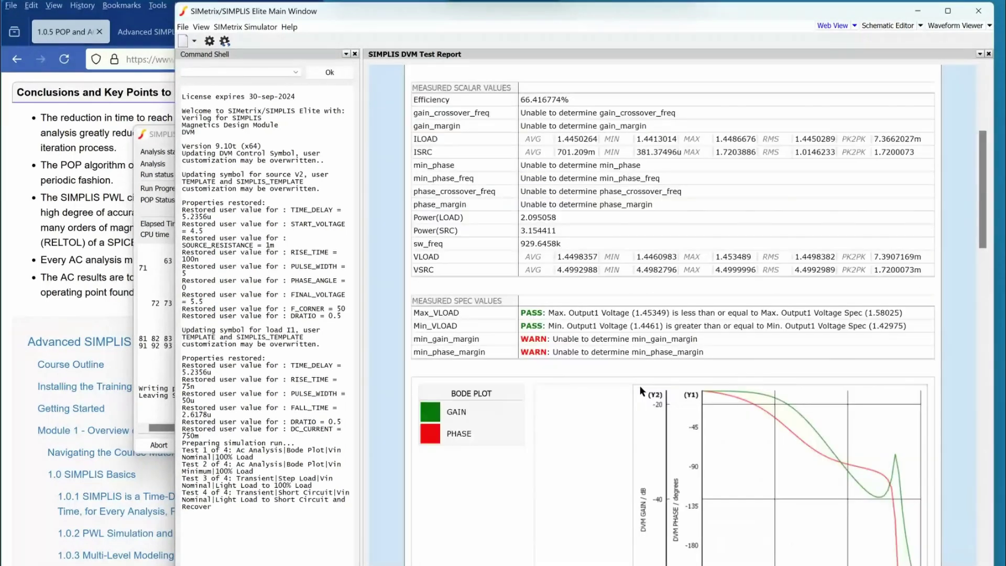
scroll(681, 382, "down", 1)
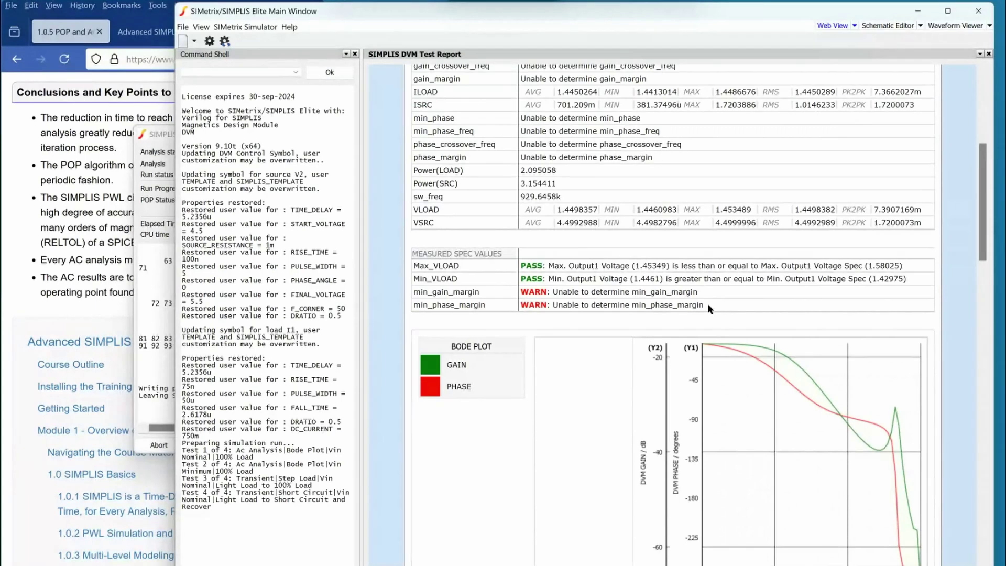
Recheck the measured spec values and plot in the Vin Minimum Bode plot report, and return to the test overview
scroll(708, 308, "down", 1)
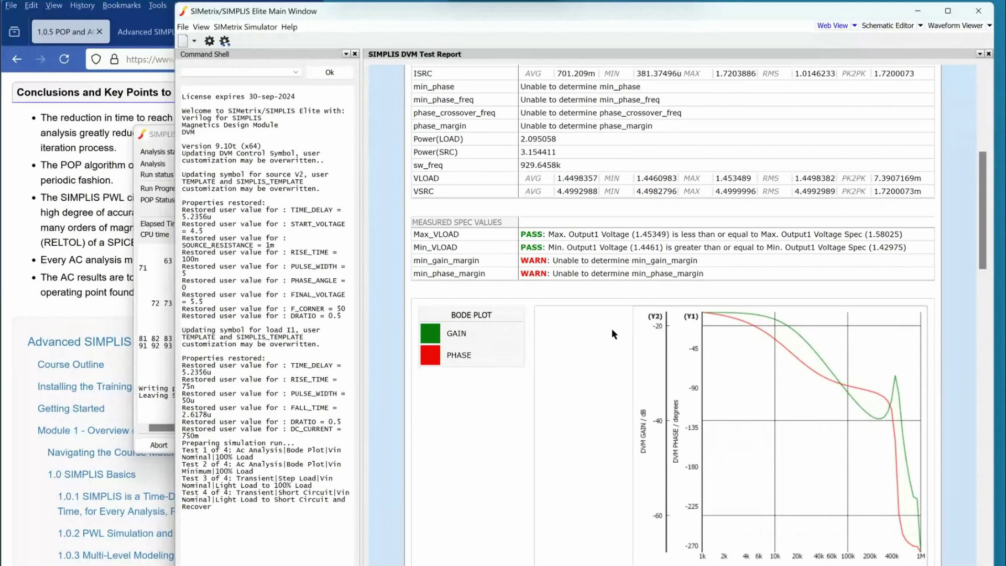
scroll(611, 328, "up", 1)
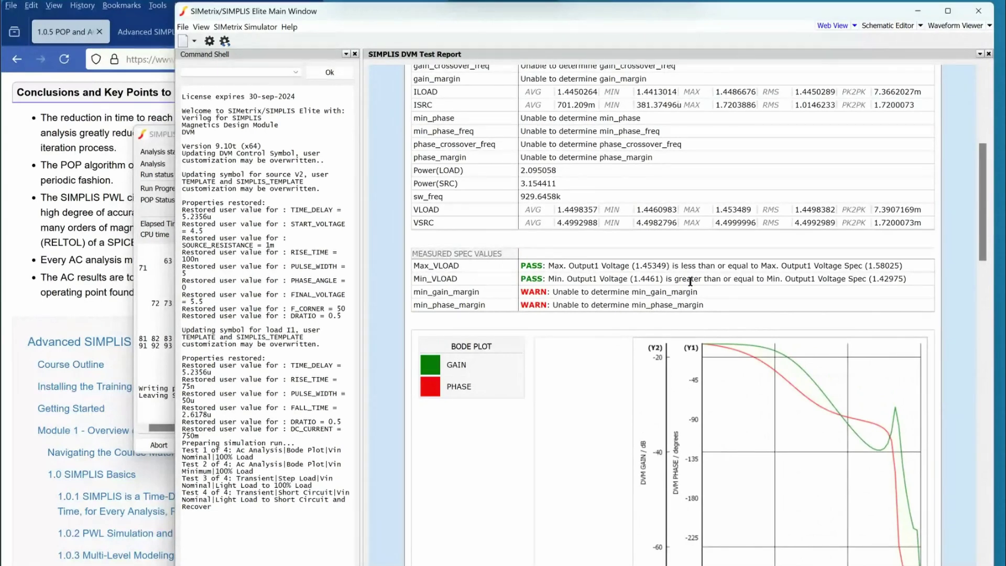
scroll(690, 281, "up", 8)
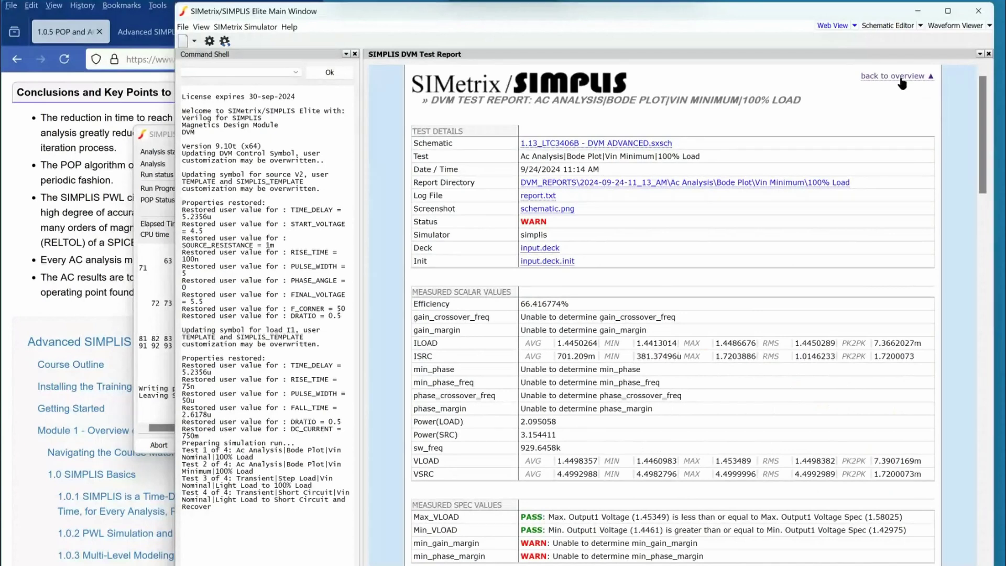
left_click(900, 77)
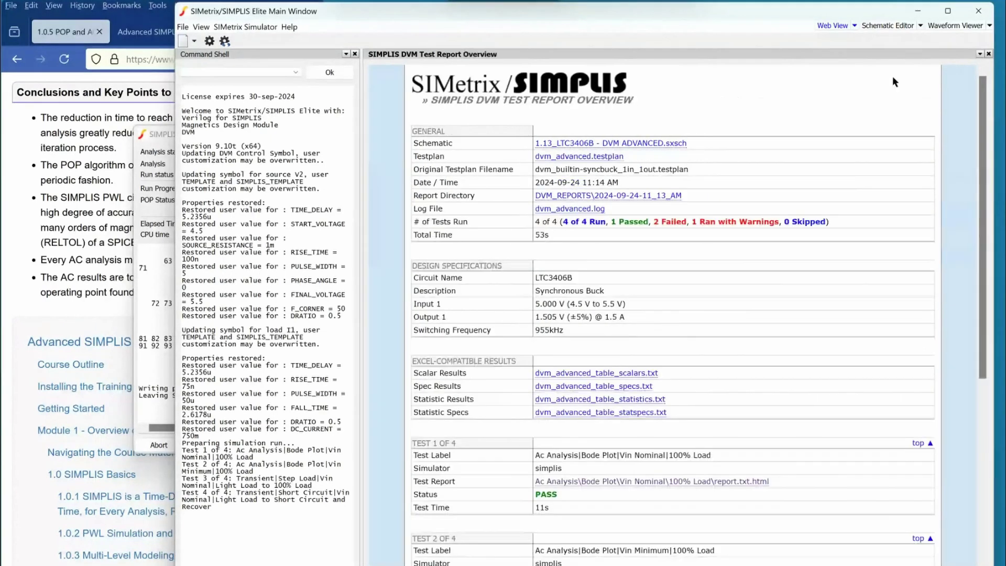
Open the Vin Nominal Light Load to Short Circuit and Recover report, examine its spec values and load plot, and return to the overview
scroll(839, 237, "down", 4)
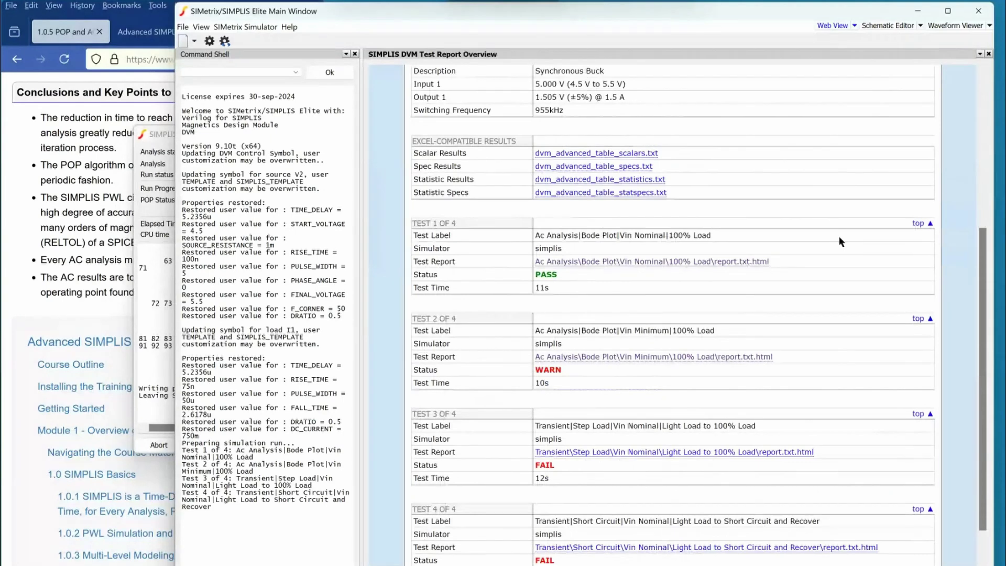
scroll(840, 240, "down", 1)
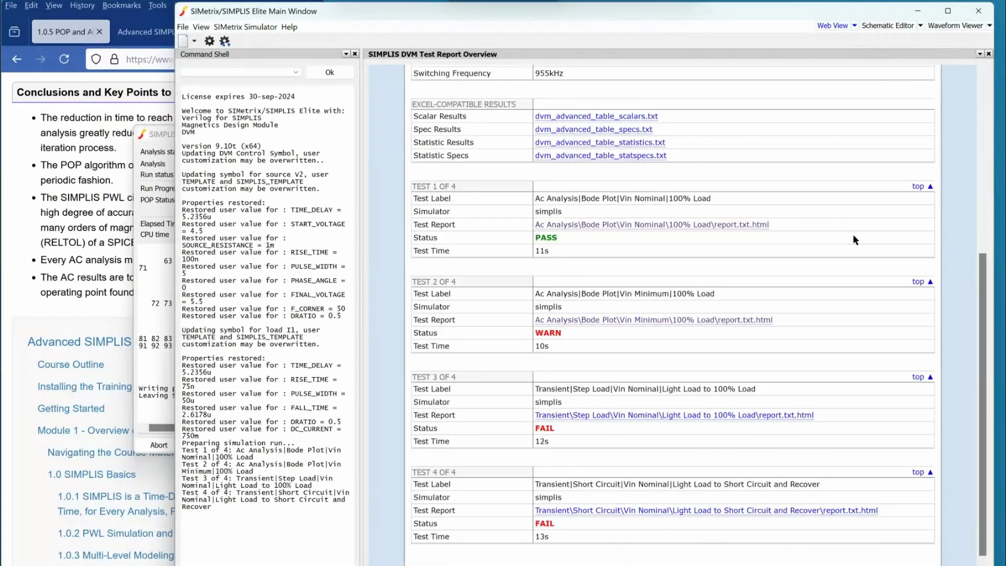
left_click(706, 510)
scroll(705, 306, "down", 1)
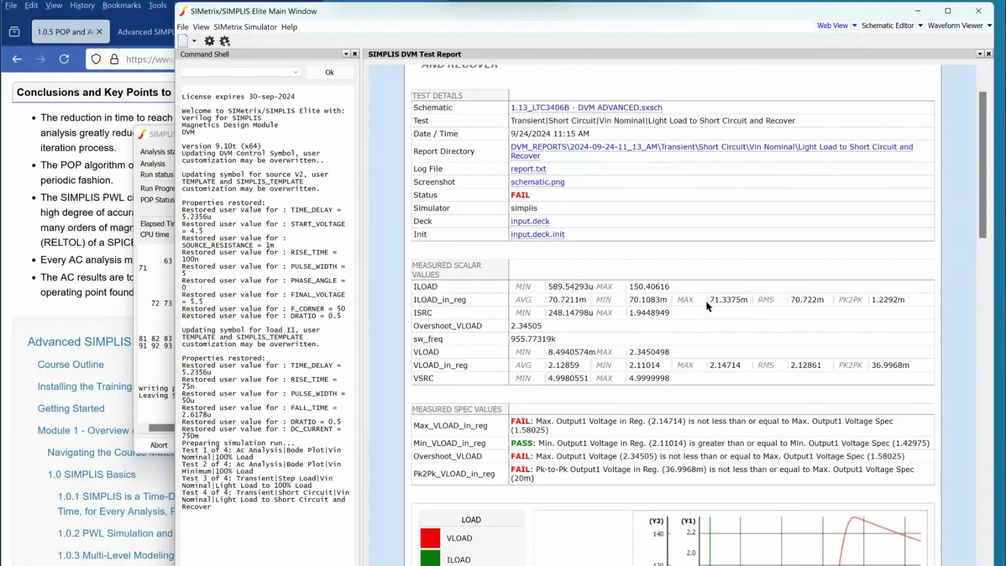
scroll(642, 329, "down", 3)
scroll(652, 340, "down", 2)
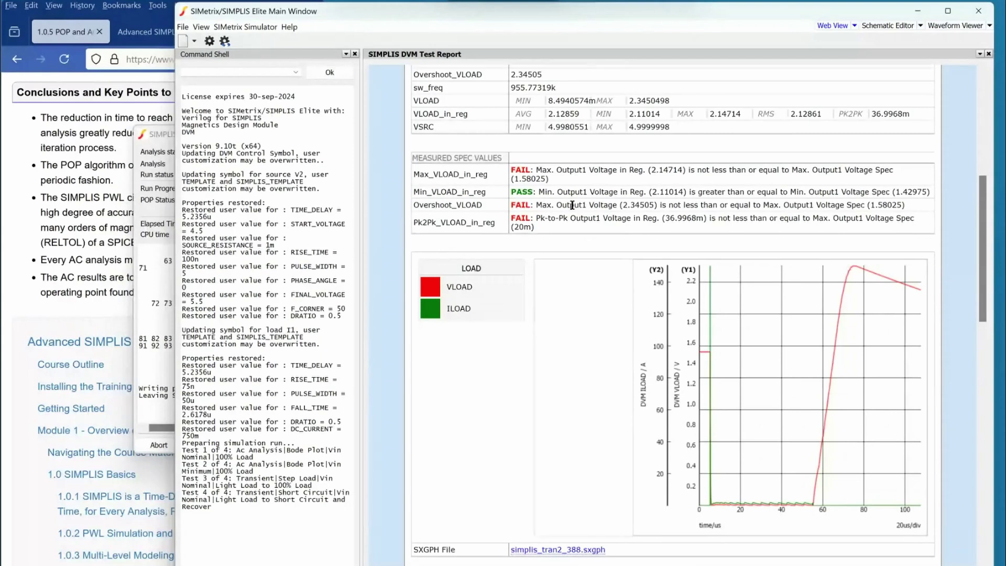
scroll(498, 422, "up", 3)
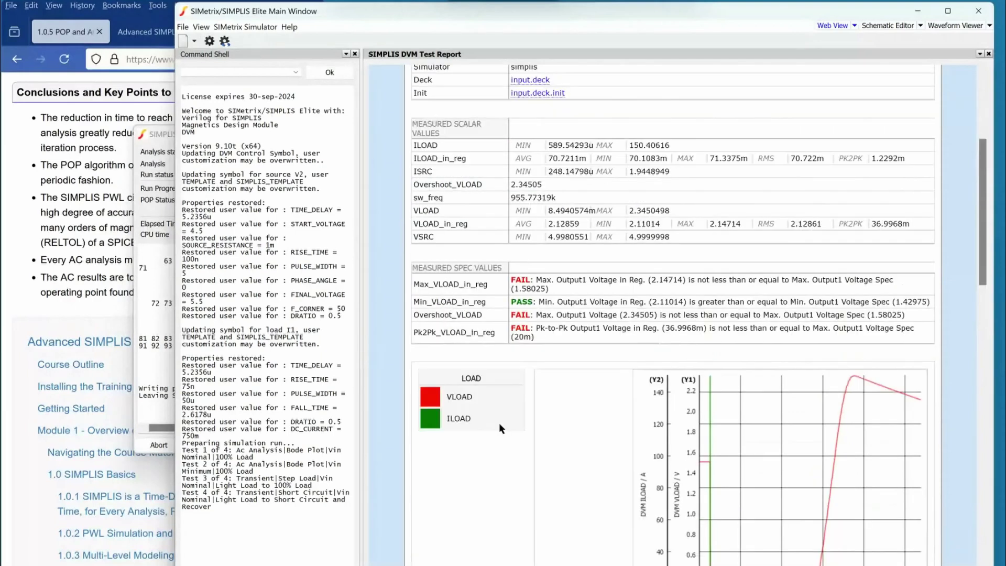
scroll(498, 422, "up", 5)
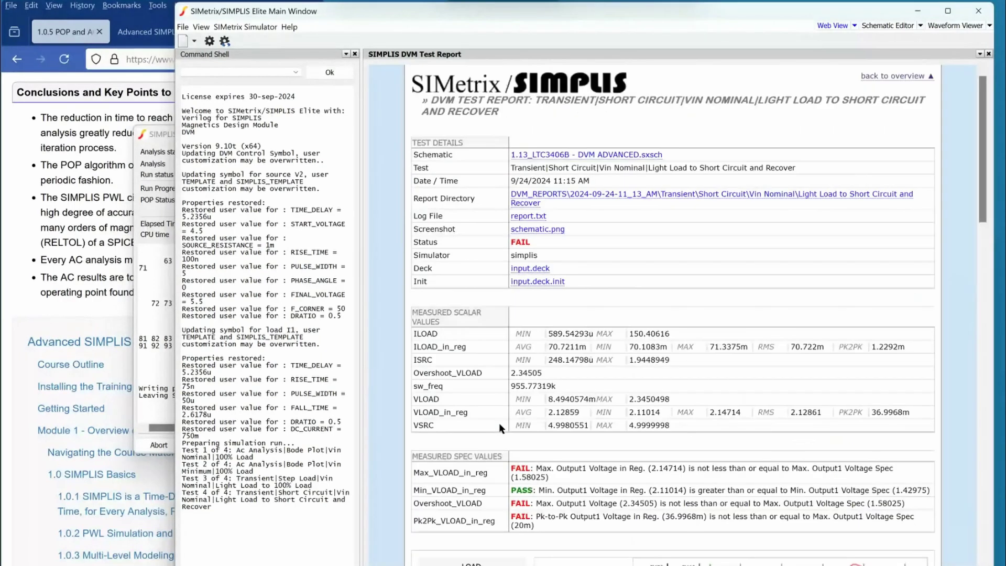
left_click(895, 76)
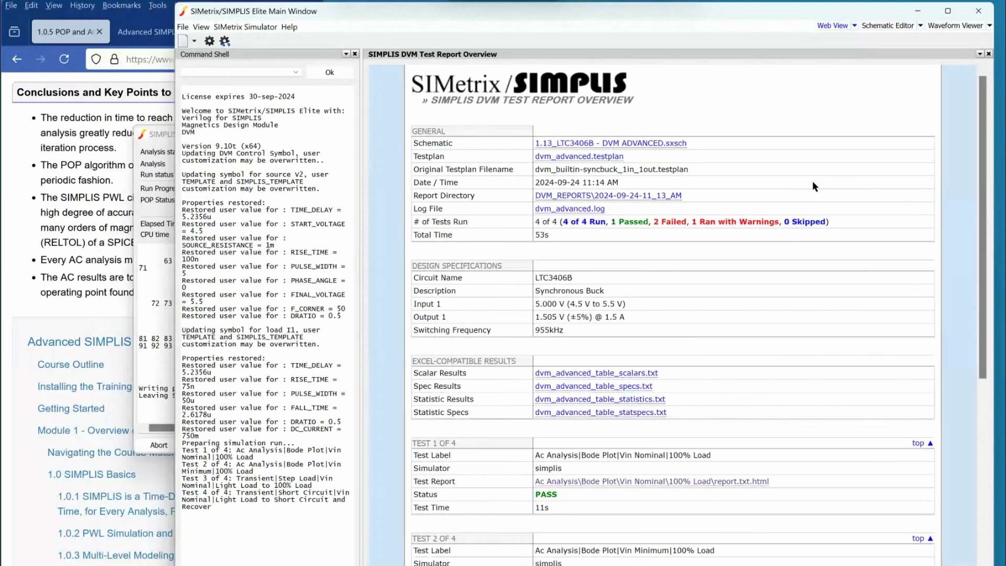
Review the design specifications, Excel-compatible result files and status of each test in the DVM report overview
scroll(812, 181, "down", 1)
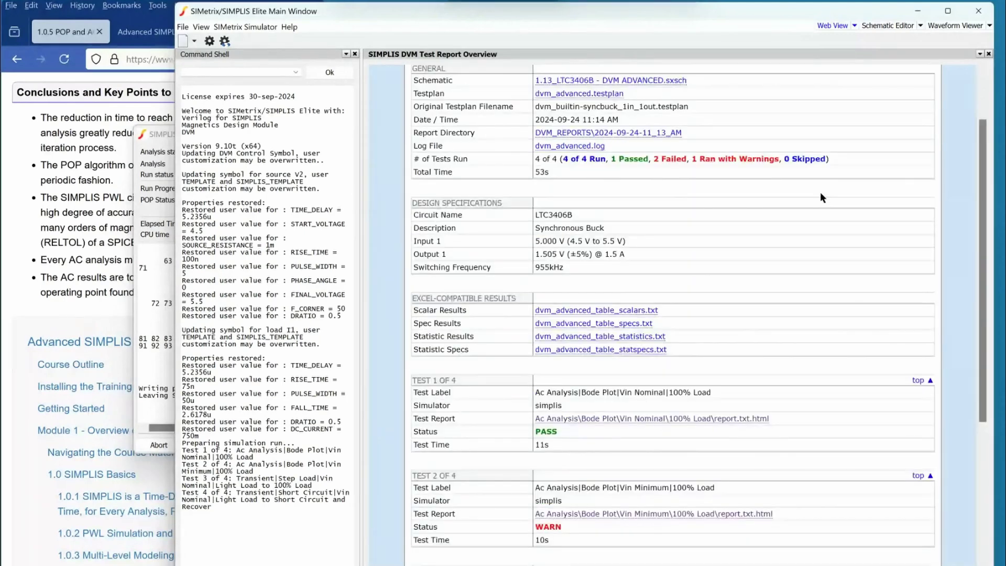
scroll(824, 195, "down", 2)
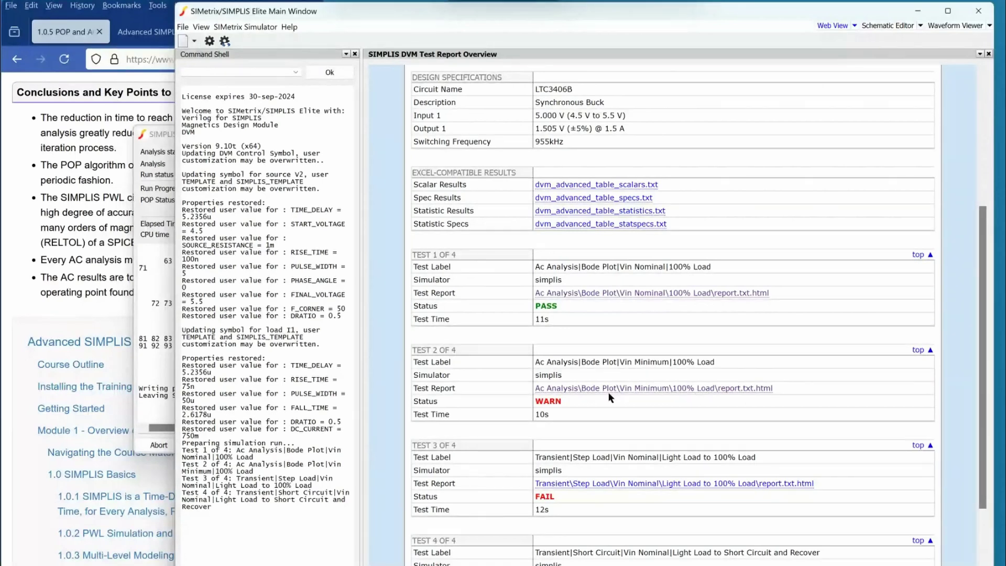
scroll(642, 370, "up", 1)
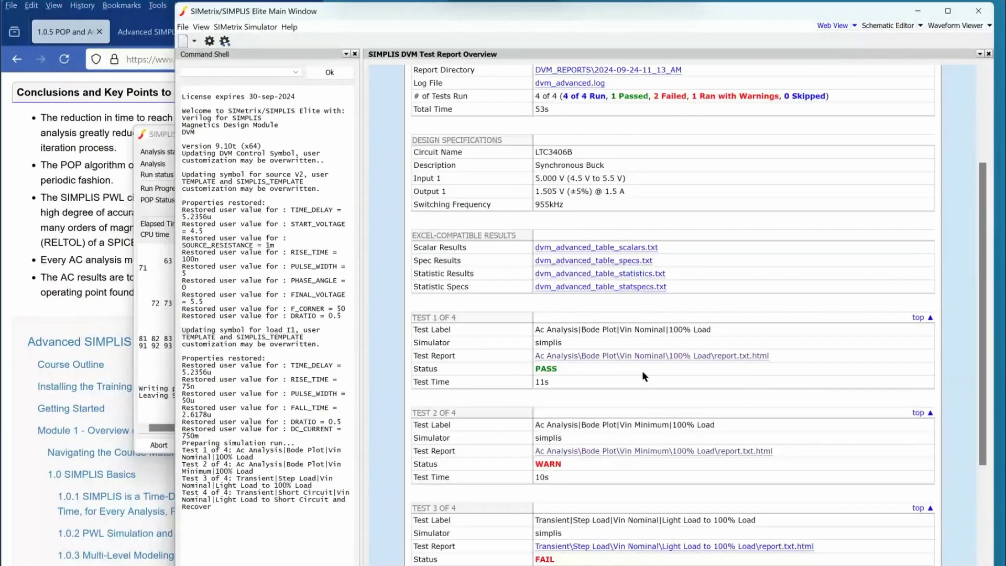
scroll(769, 246, "up", 2)
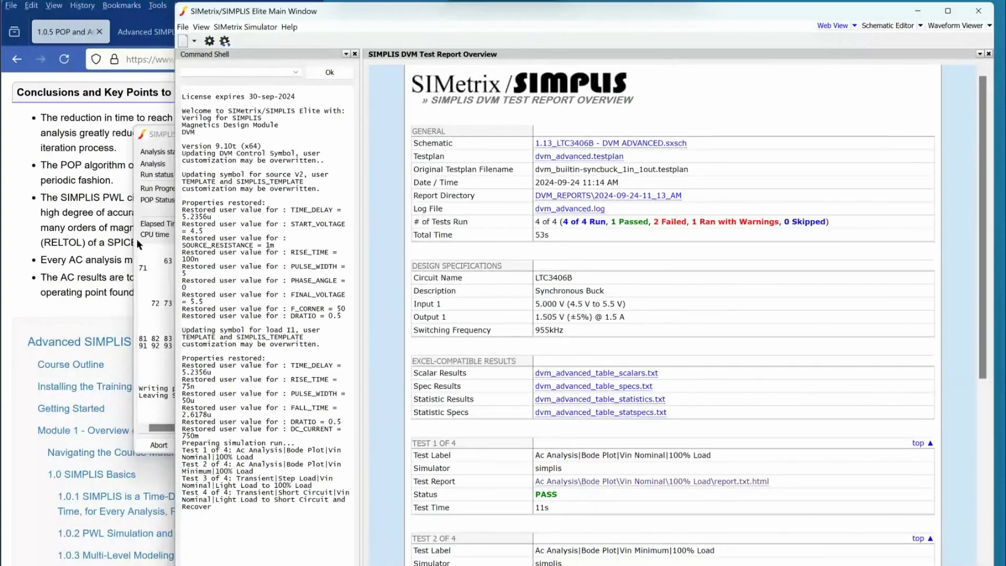
Bring the Advanced SIMPLIS Training web page forward, and switch to the SIMPLIS Essentials training presentation in PowerPoint
left_click(79, 256)
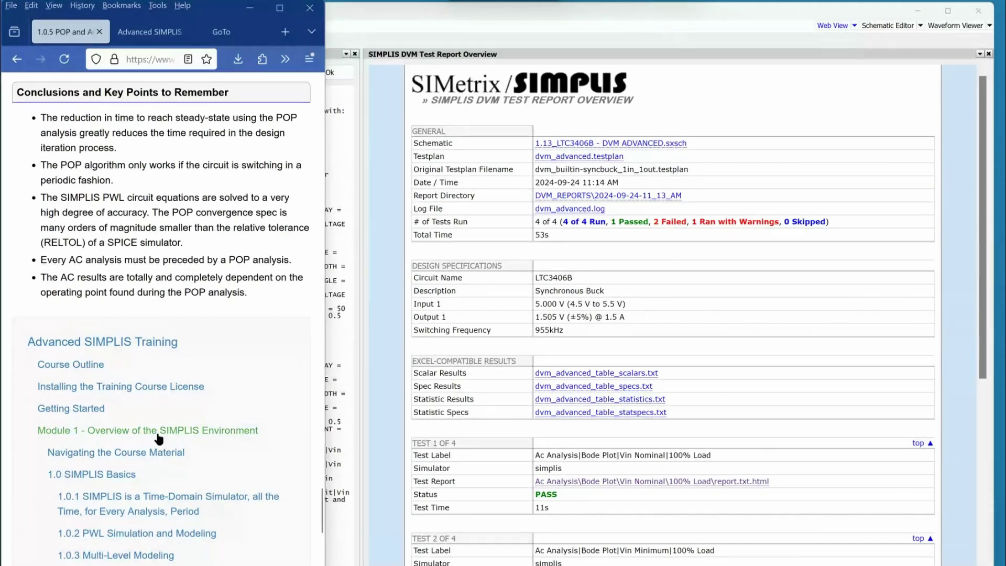
key("alt+Tab")
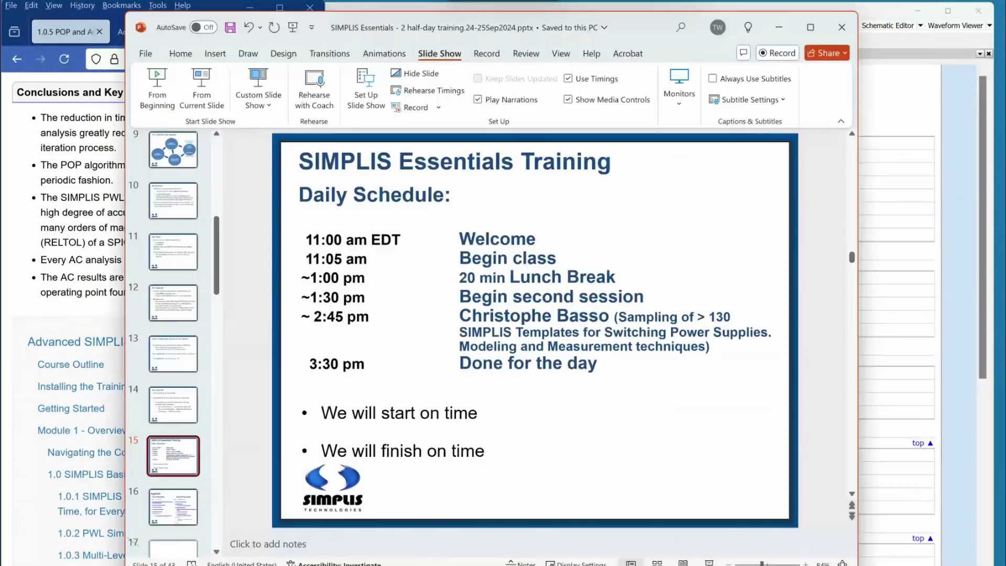